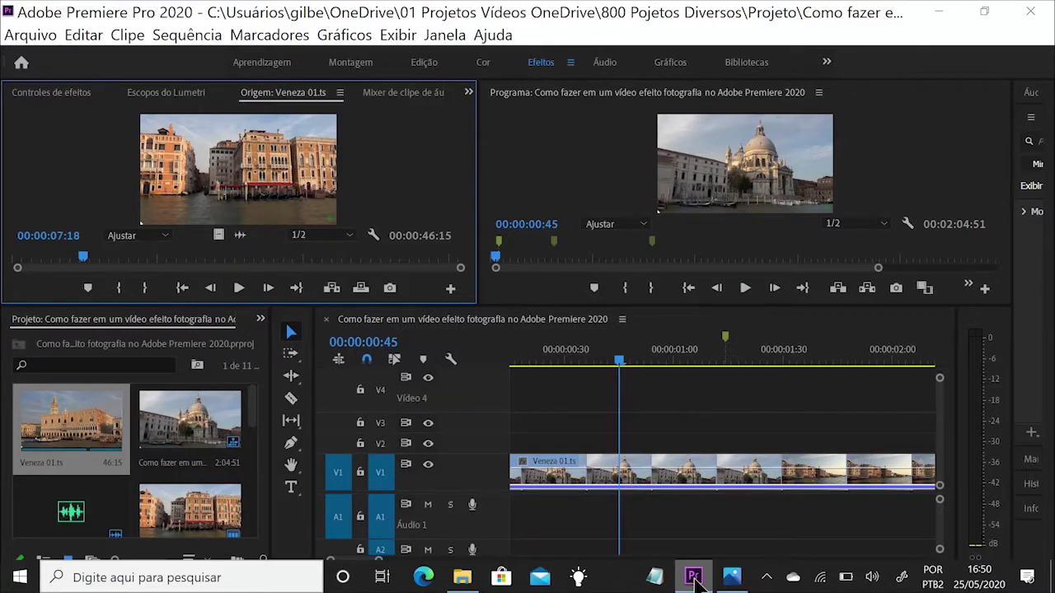
Move the playhead to the sequence marker at 00:00:01:14.
click(726, 351)
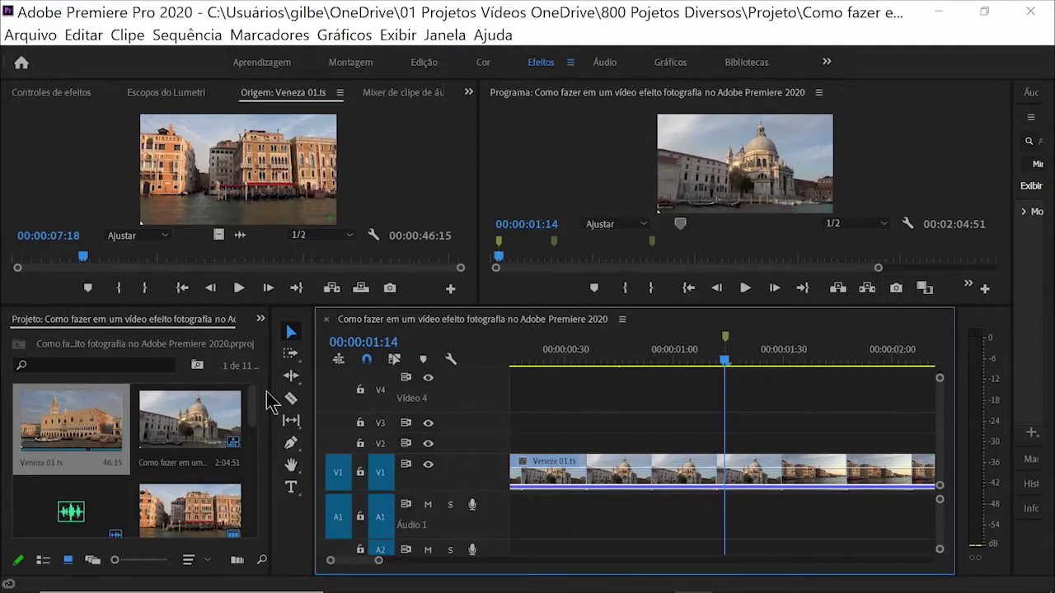
Place Foto 00.jpg on track V2 starting at the 00:00:01:14 marker.
drag(256, 424, 288, 519)
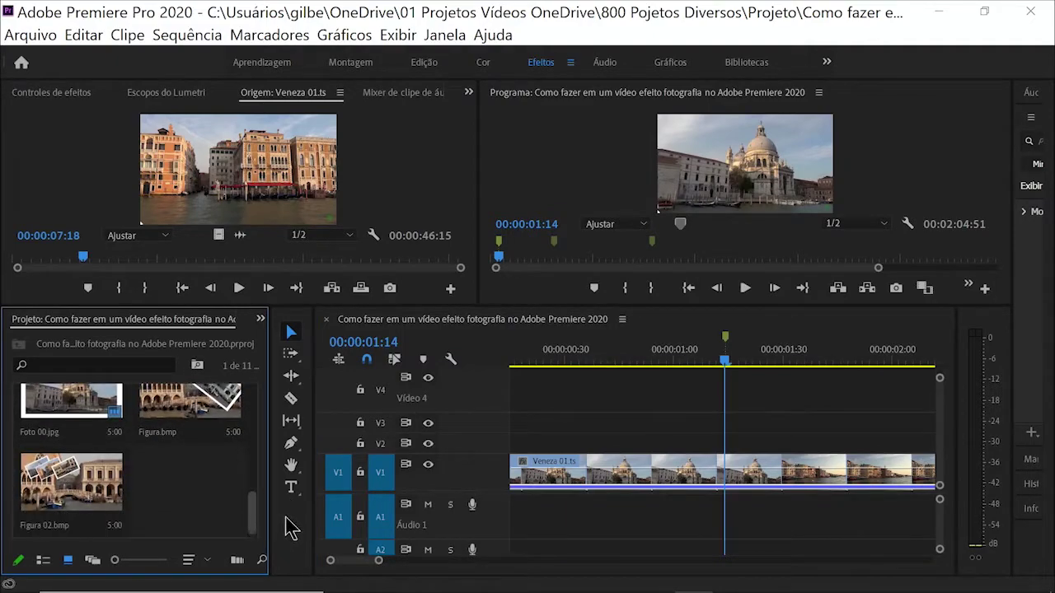
click(102, 458)
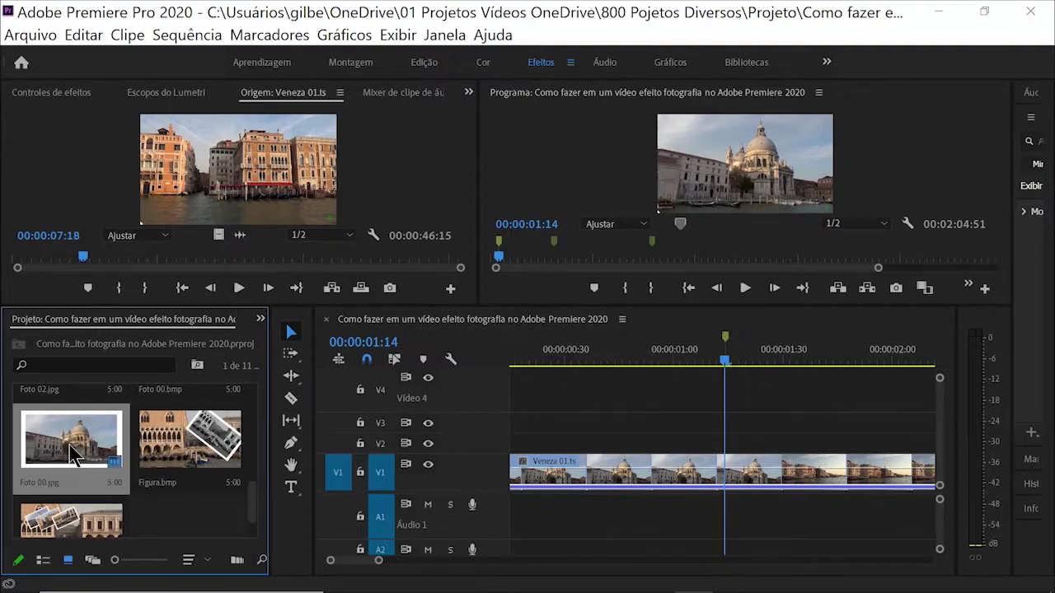
drag(74, 443, 782, 440)
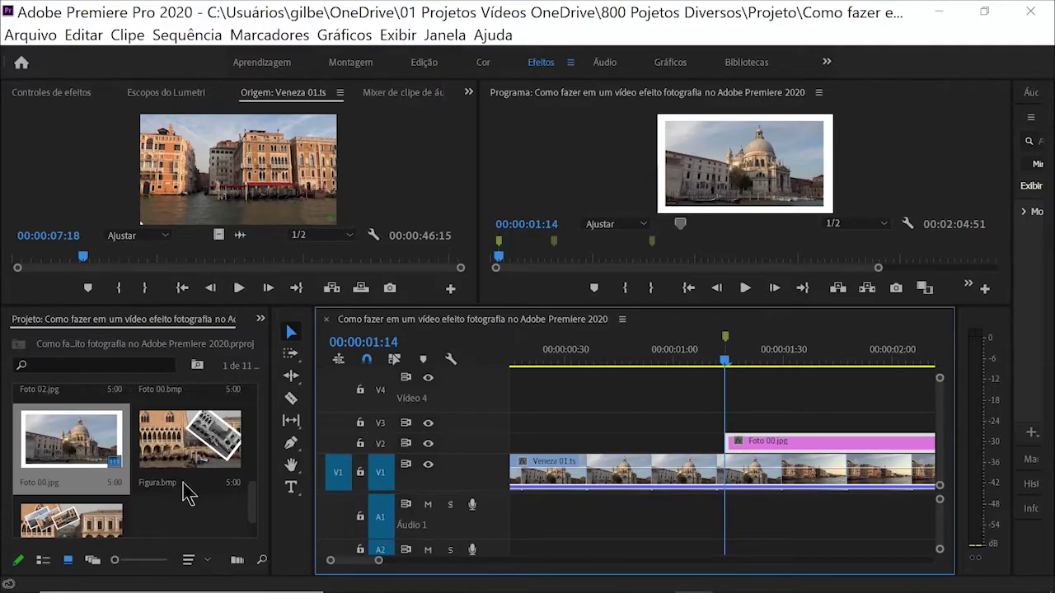
Add the Gun_Load.wav camera sound to track A1, nudged slightly earlier.
drag(257, 506, 254, 425)
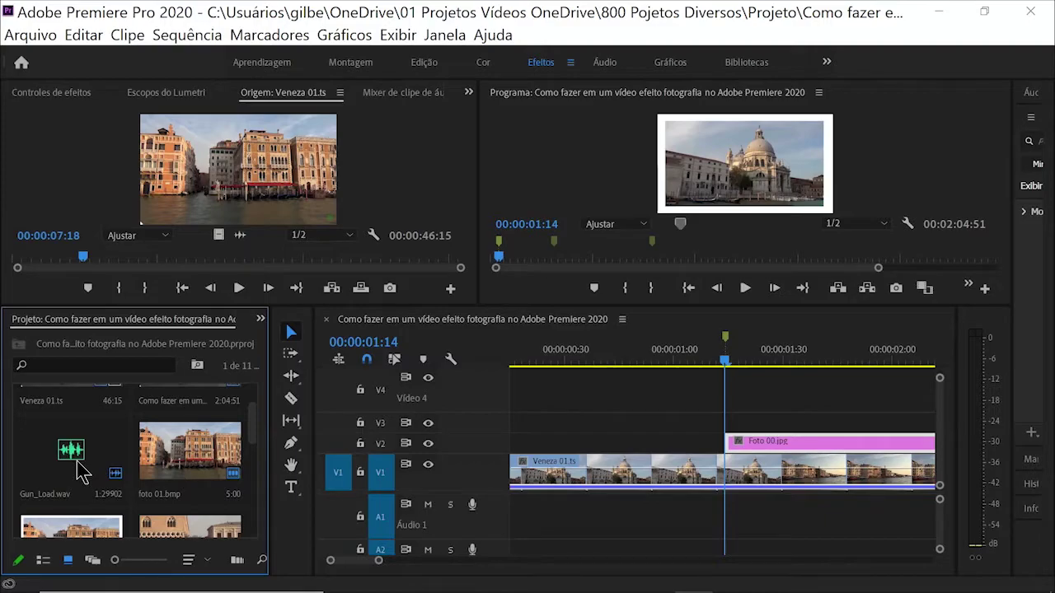
drag(82, 471, 554, 518)
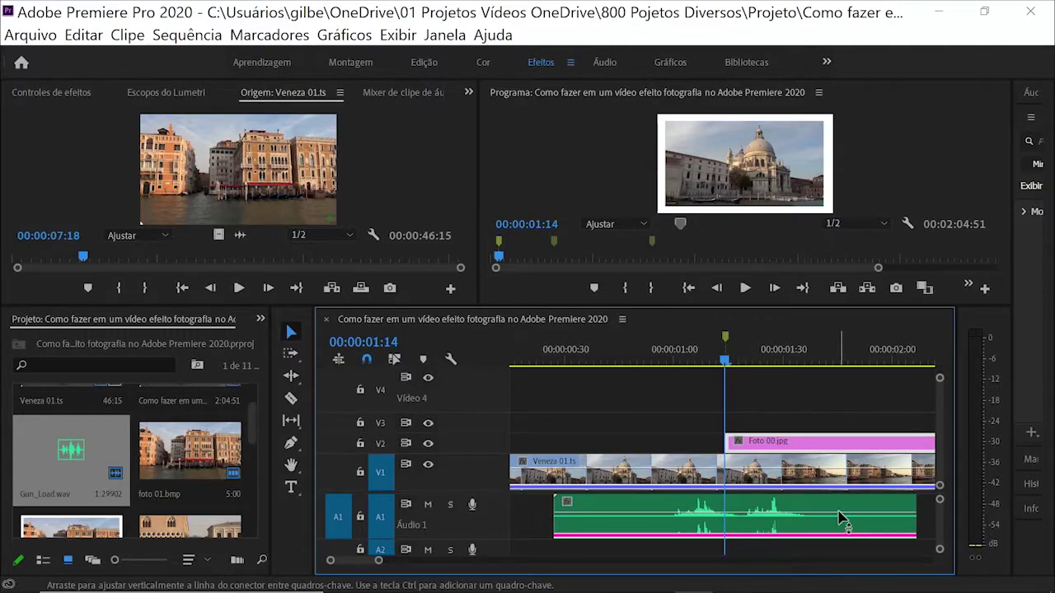
drag(839, 513, 827, 510)
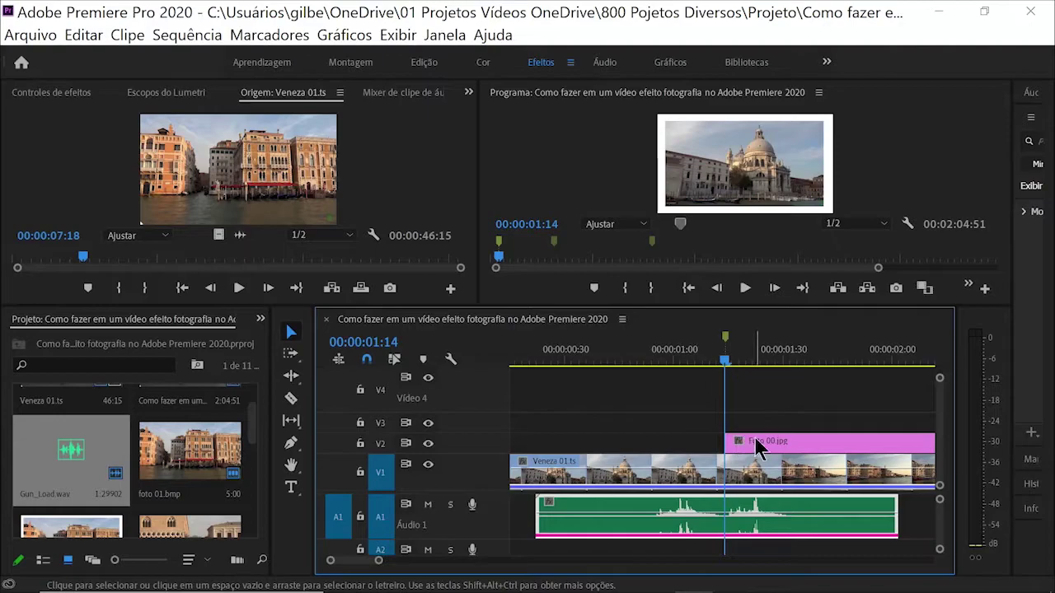
In Effect Controls, enable Position, Scale and Rotation keyframes for Foto 00.jpg at 00:00:01:14.
click(469, 93)
click(557, 120)
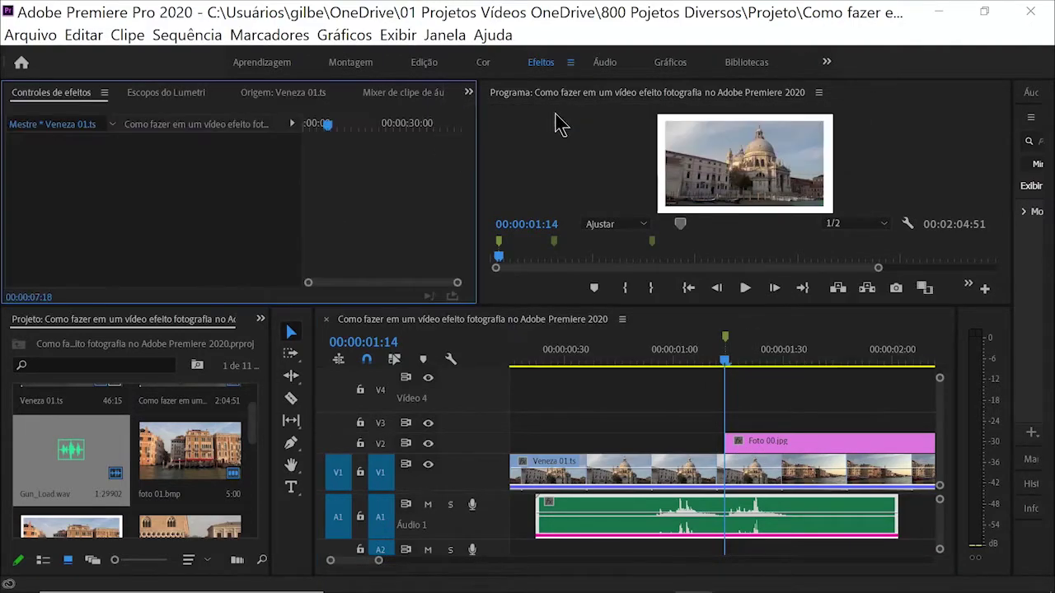
click(785, 442)
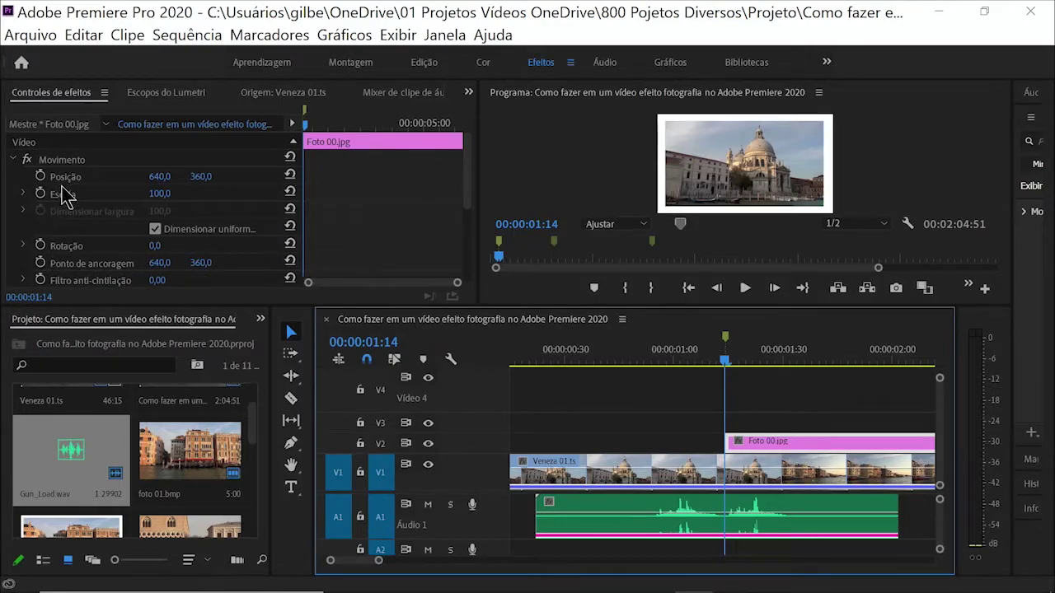
click(40, 177)
click(40, 192)
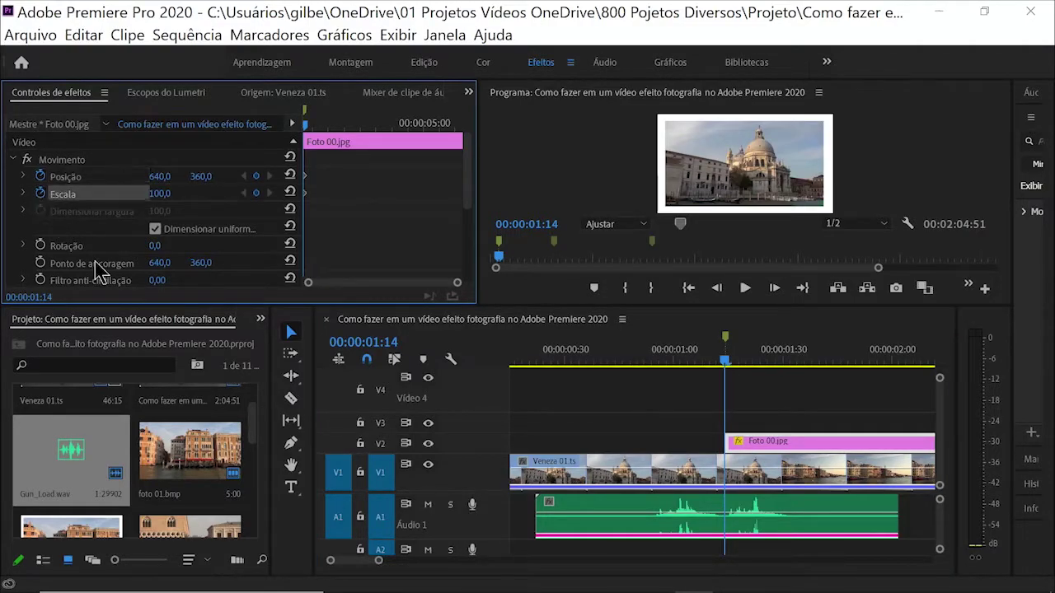
click(40, 245)
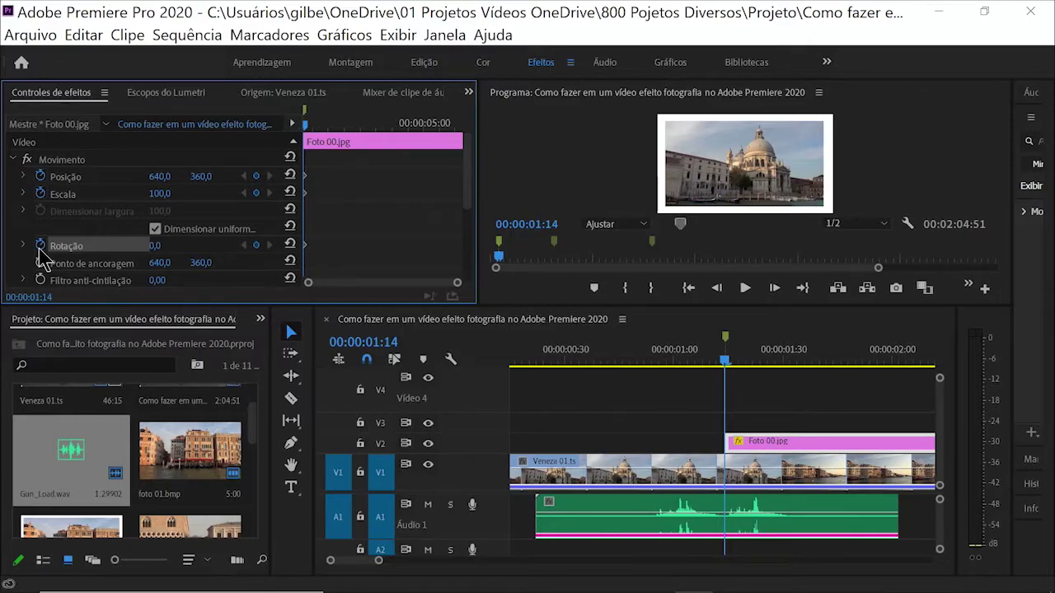
At 00:00:01:39, set Foto 00.jpg's Scale to 25 and Rotation to -25°.
key(shift+Right)
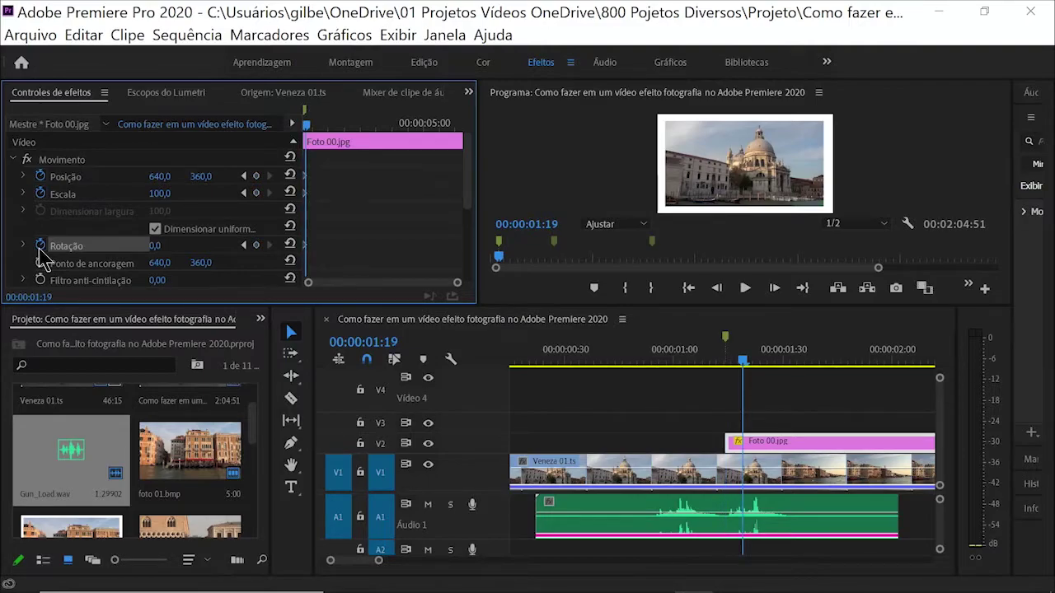
key(shift+Right)
key(shift+Right)
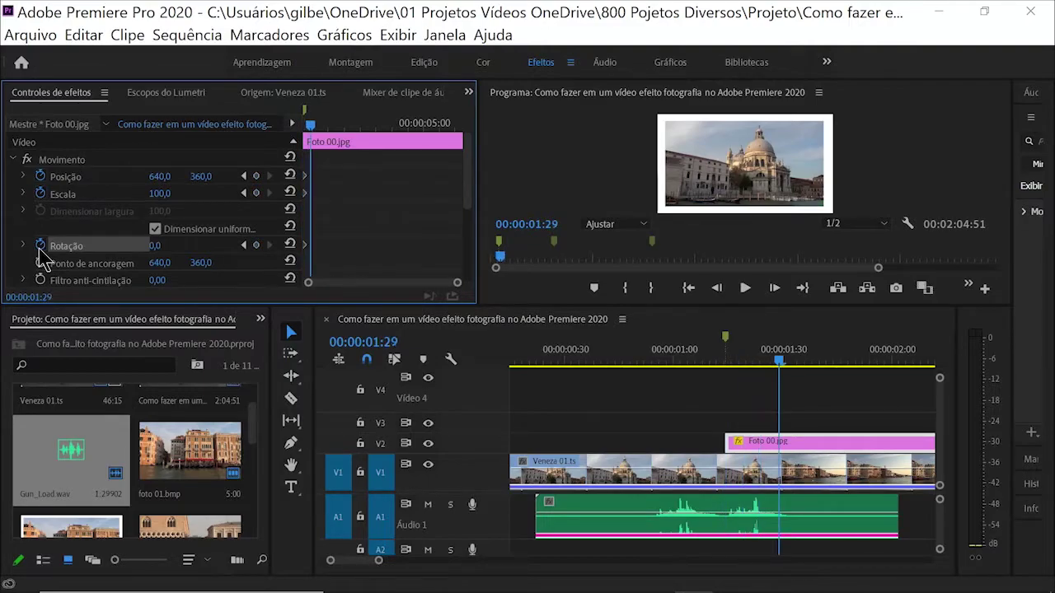
key(shift+Right)
key(shift+Right)
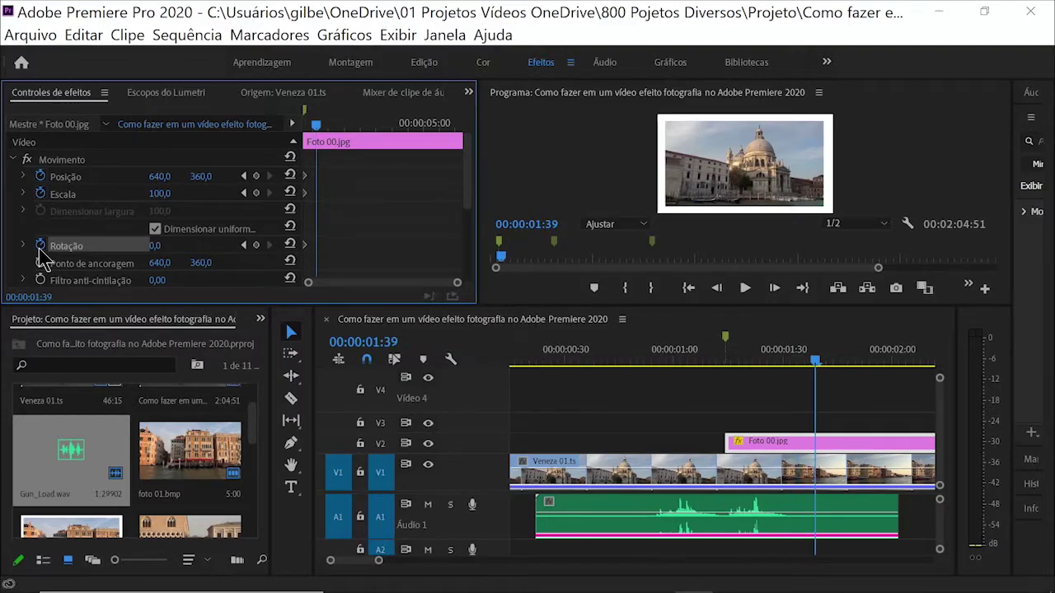
click(161, 195)
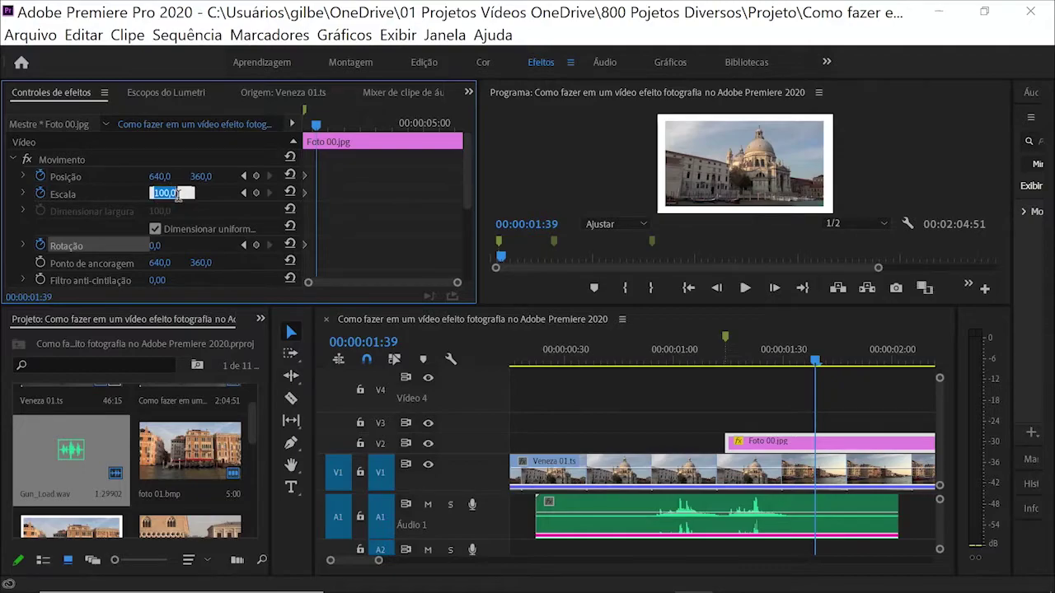
text(2)
text(5)
key(Return)
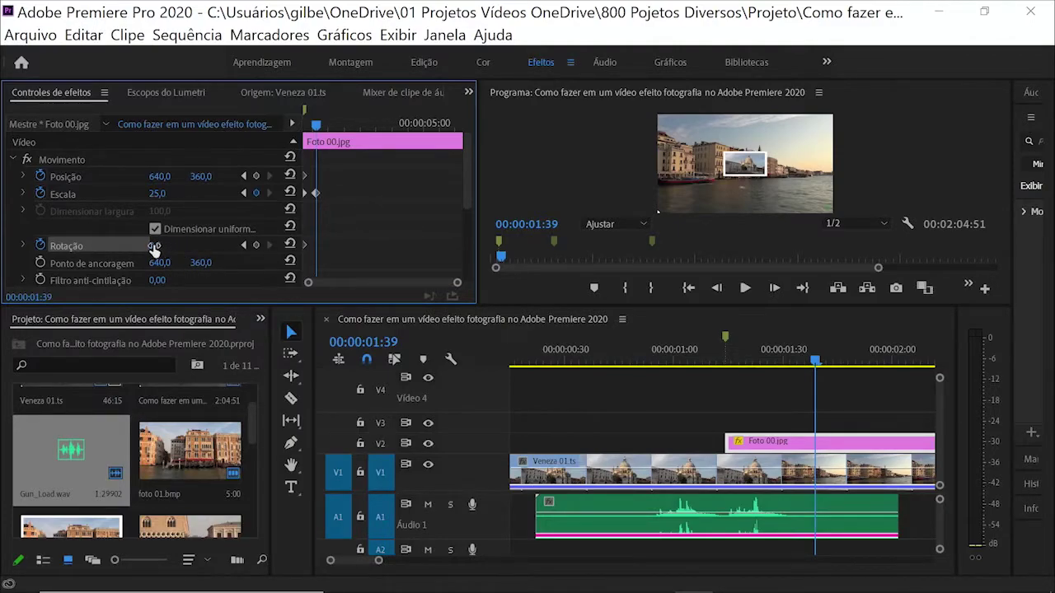
click(155, 246)
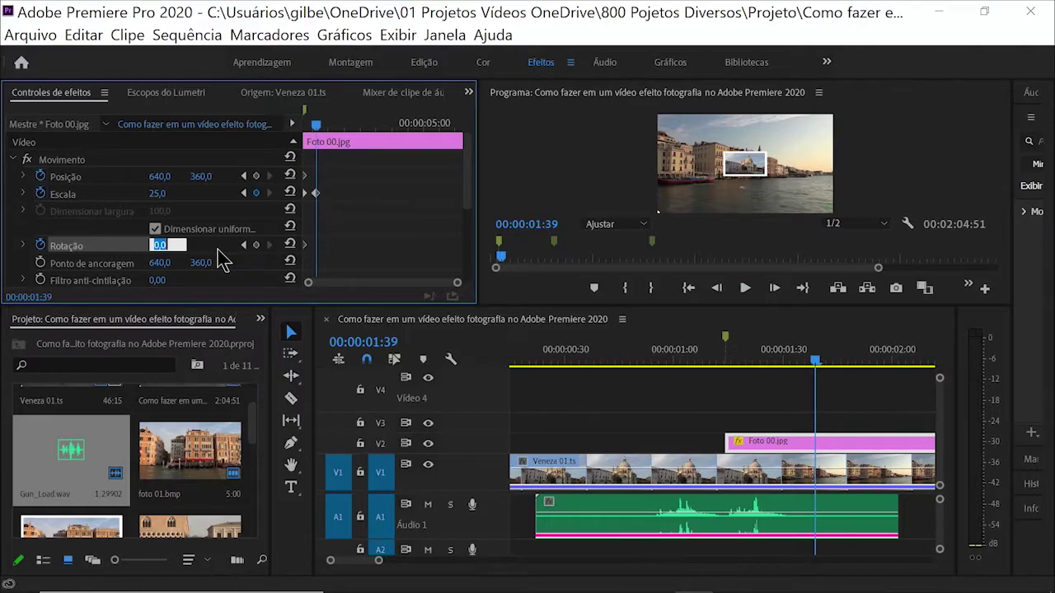
text(1)
key(Return)
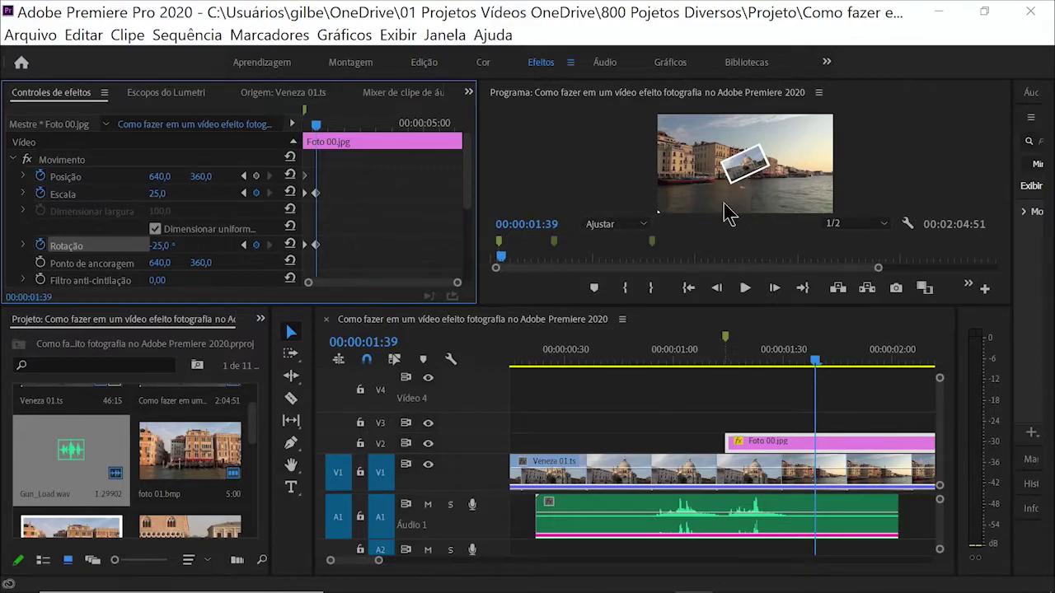
Drag the small tilted photo to the frame's upper-left, Position 214.9, 178.8.
click(584, 165)
key(grave)
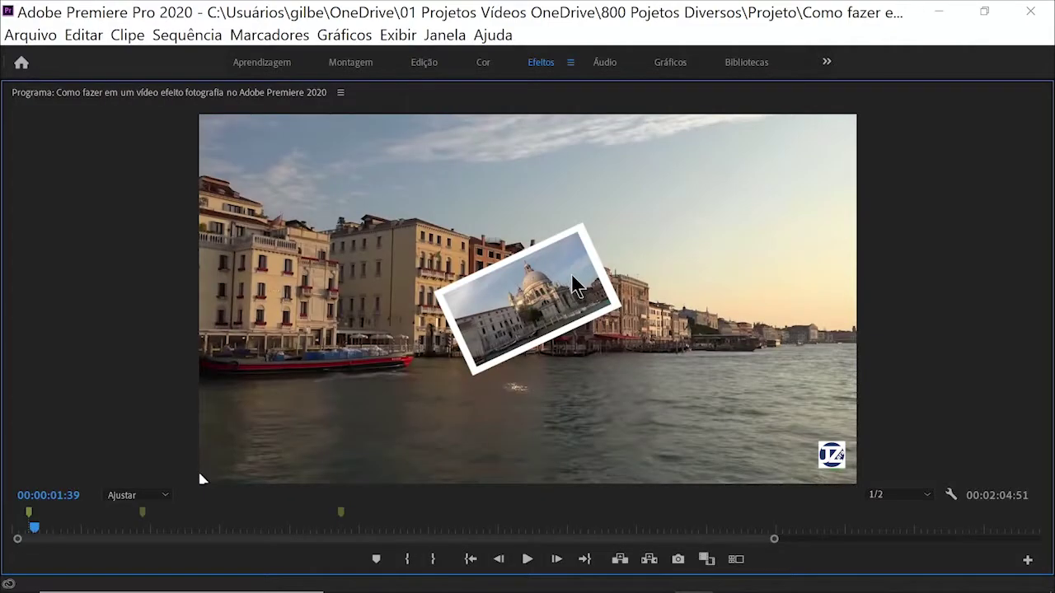
click(575, 284)
drag(574, 283, 356, 192)
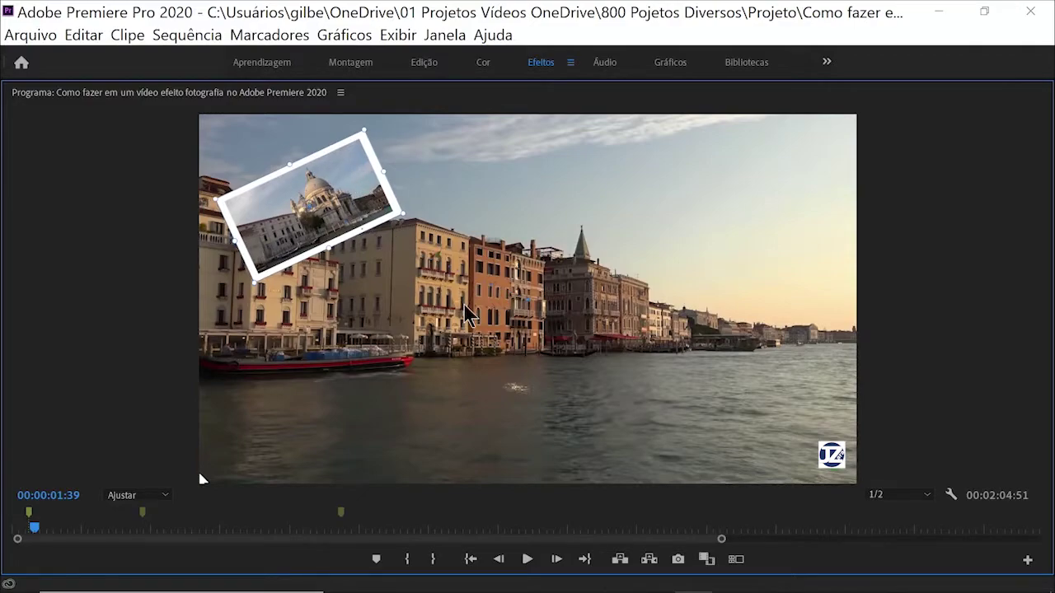
key(grave)
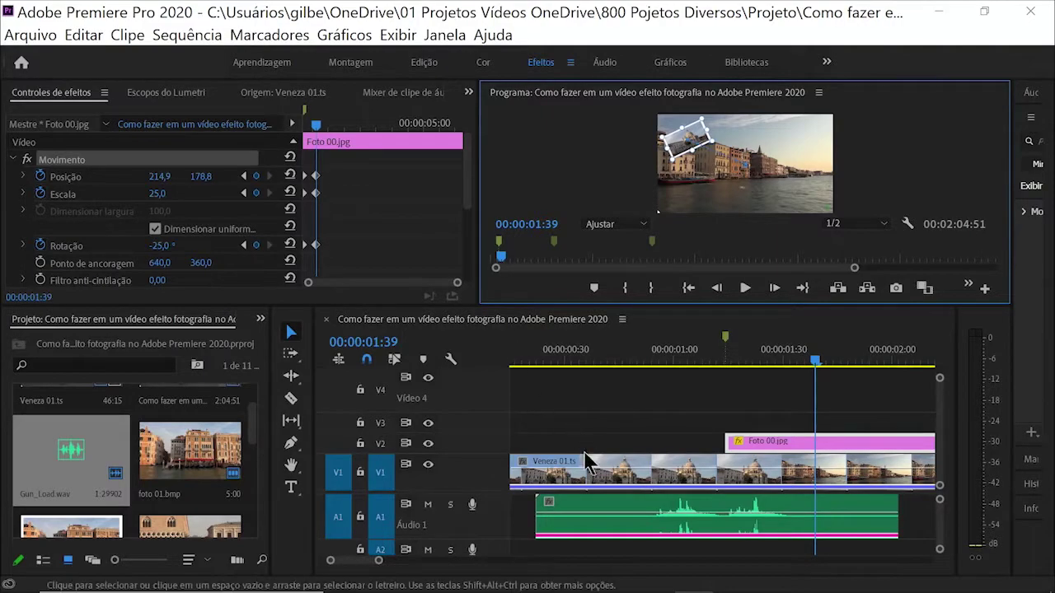
Zoom the timeline out and trim Foto 00.jpg shorter from its end.
drag(378, 561, 485, 562)
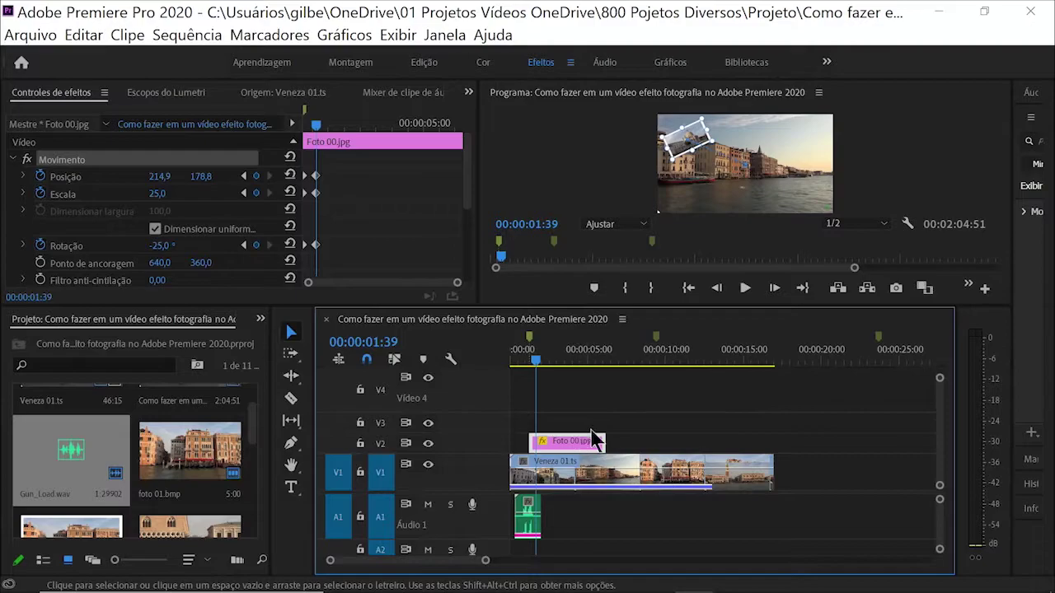
drag(604, 443, 772, 443)
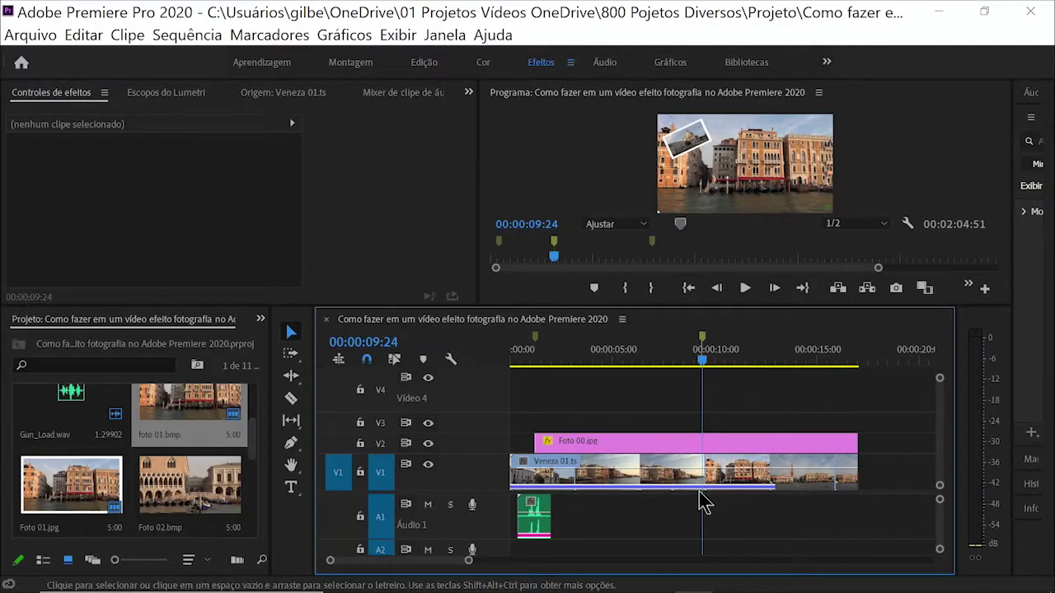
Place Foto 01.jpg on V3 at 00:00:09:24, extended to 00:00:17:02 to match Foto 00.jpg.
drag(66, 499, 739, 437)
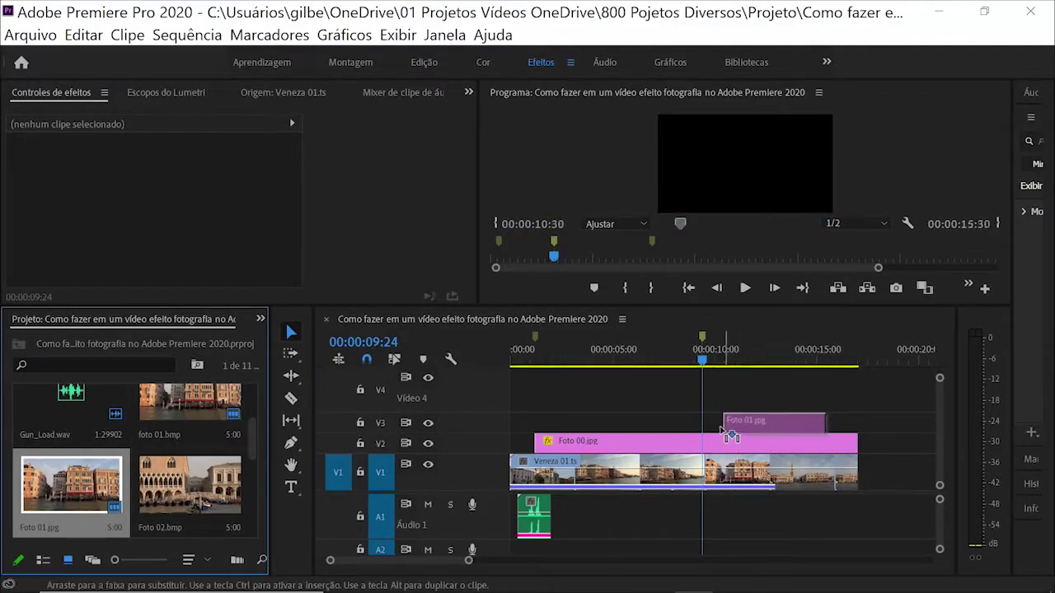
drag(738, 436, 705, 422)
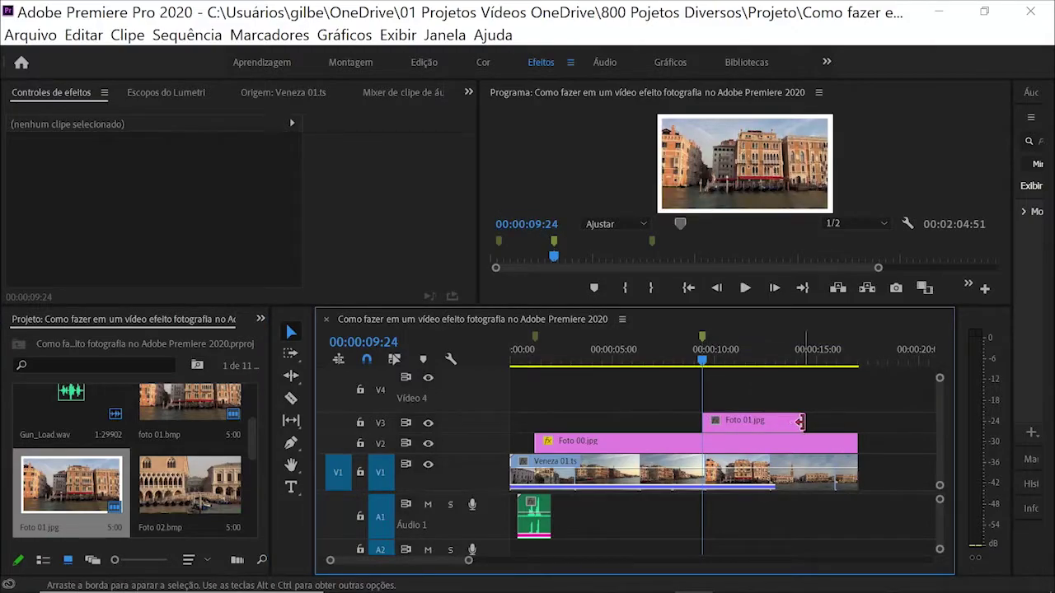
drag(798, 422, 858, 423)
click(787, 418)
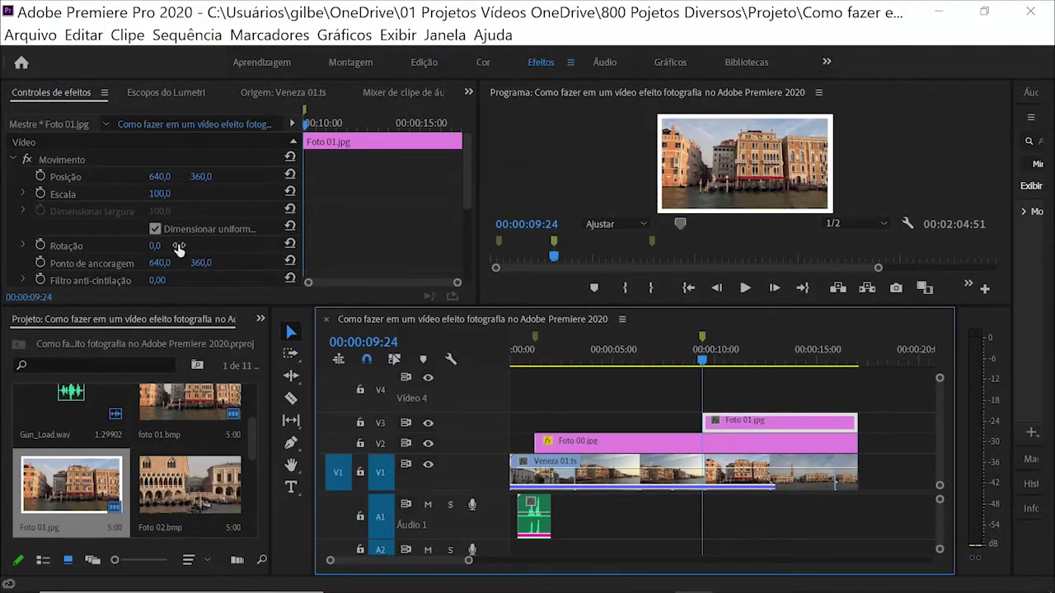
Enable Rotation, Scale and Position keyframes for Foto 01.jpg at 00:00:09:24.
click(40, 245)
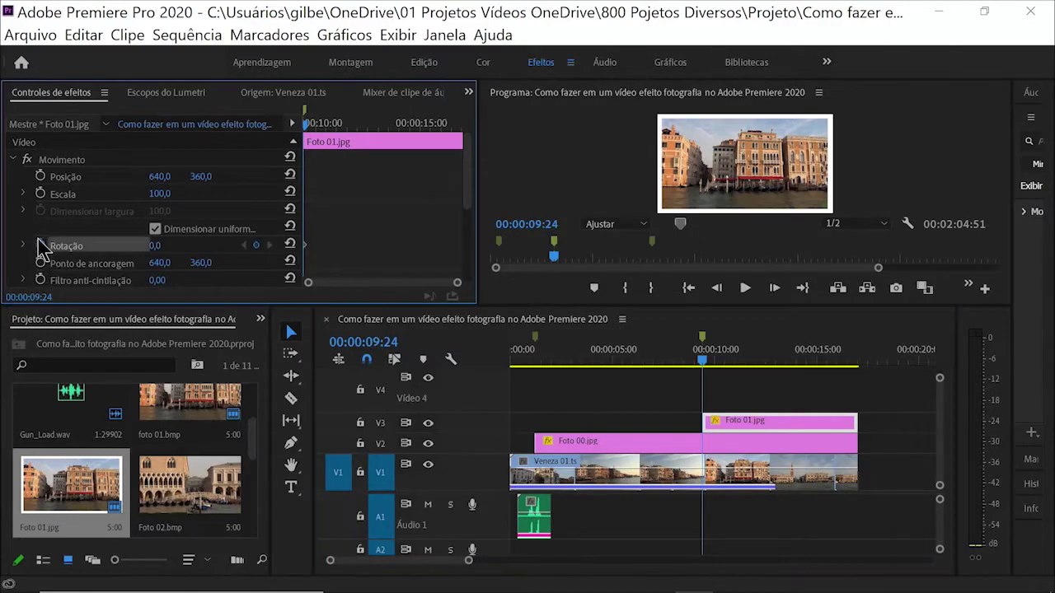
click(39, 194)
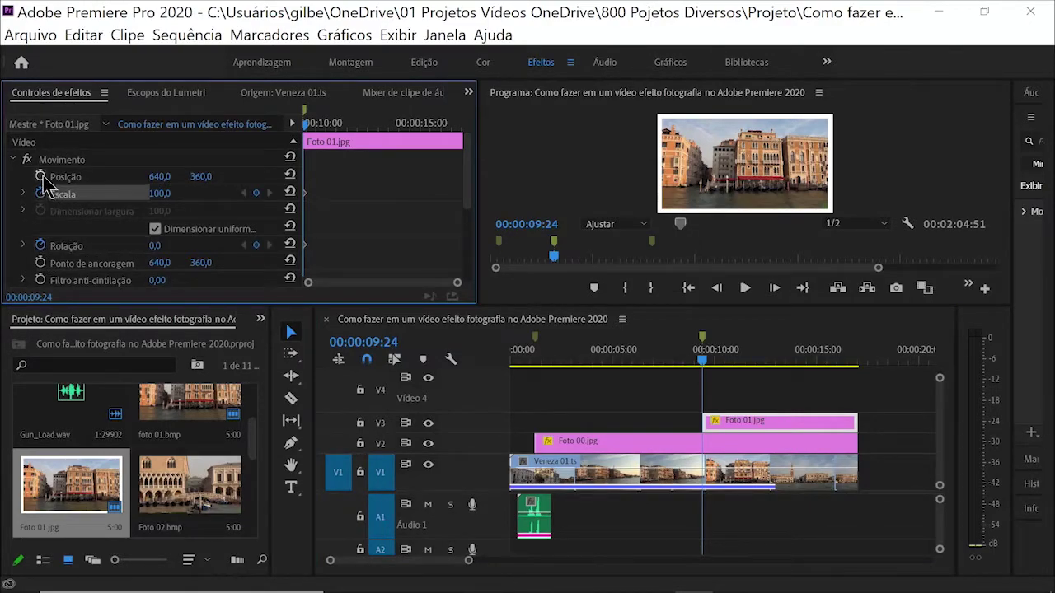
click(39, 176)
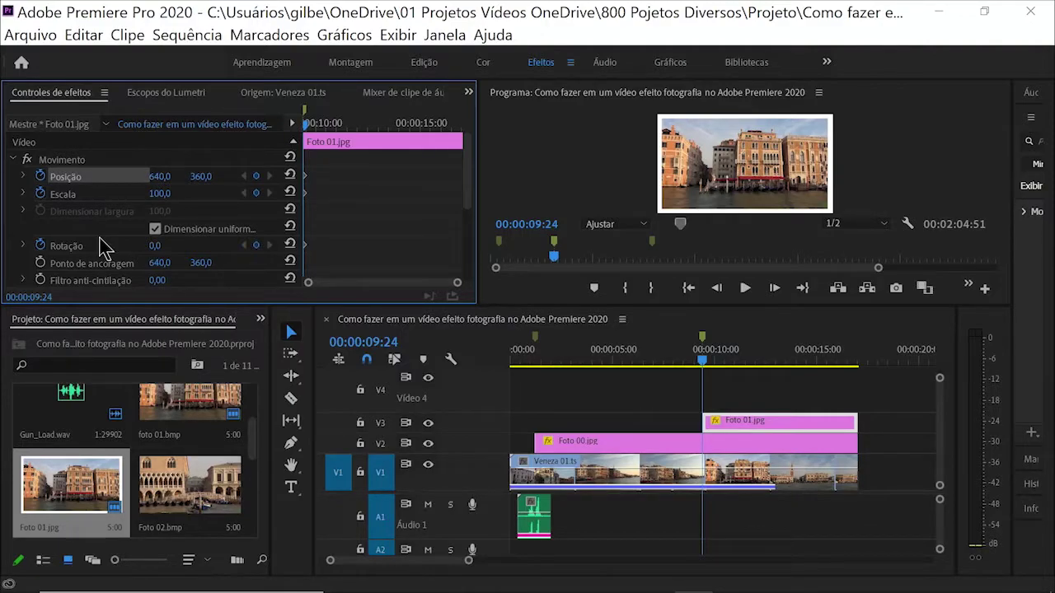
At 00:00:09:49, set Foto 01.jpg's Rotation to -25° and Scale to 25.
key(shift+Right)
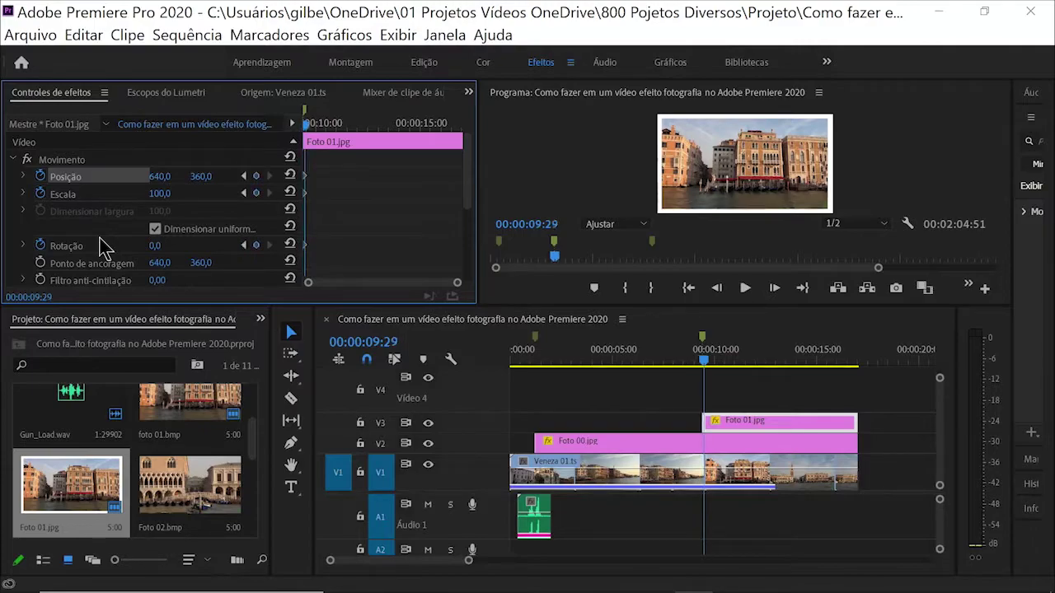
key(shift+Right)
key(shift+Right)
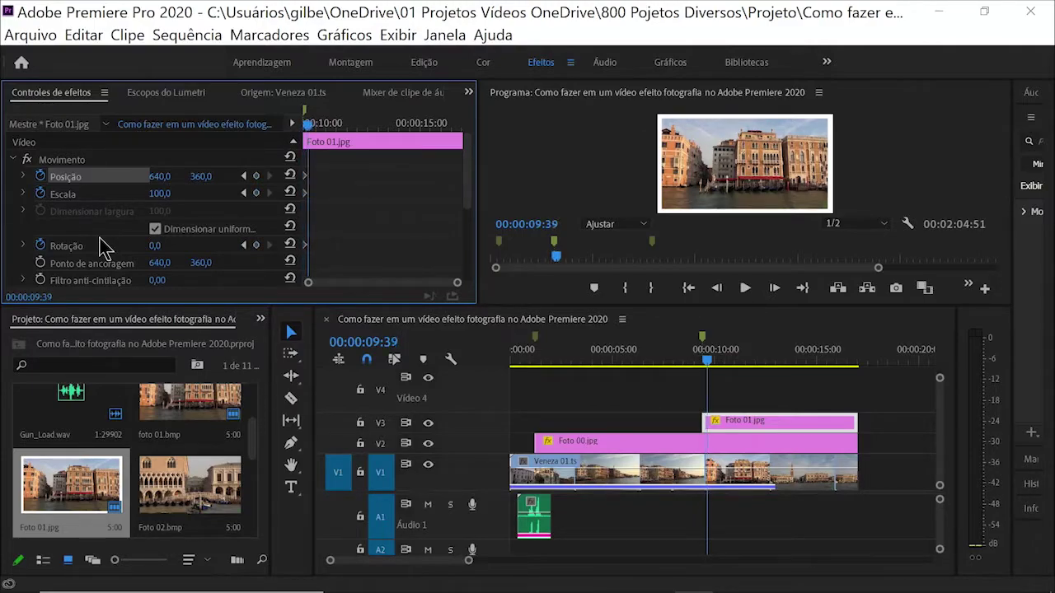
key(shift+Right)
key(shift+Right)
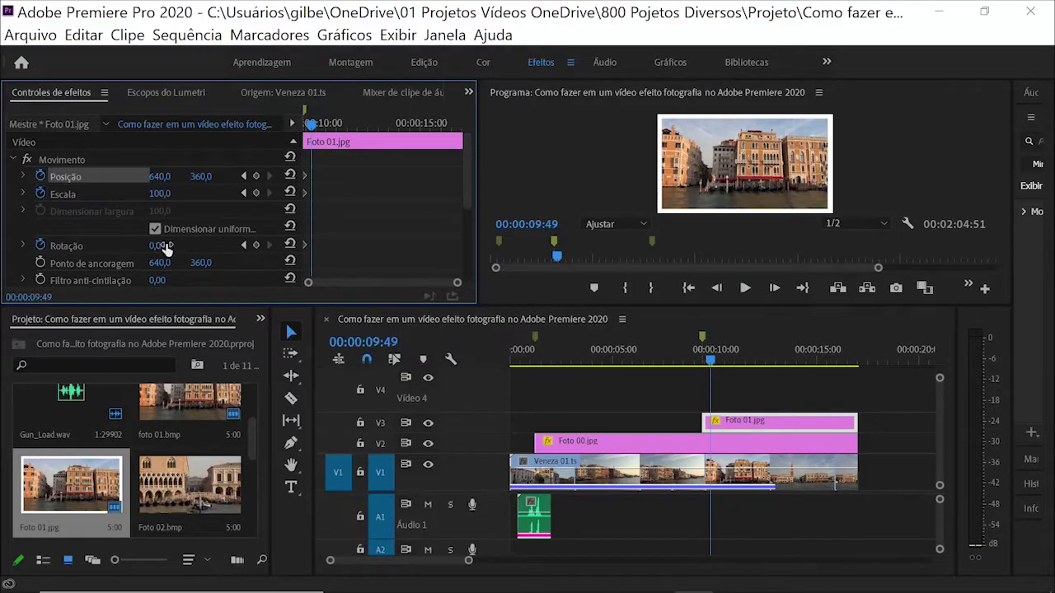
click(158, 245)
text(-25)
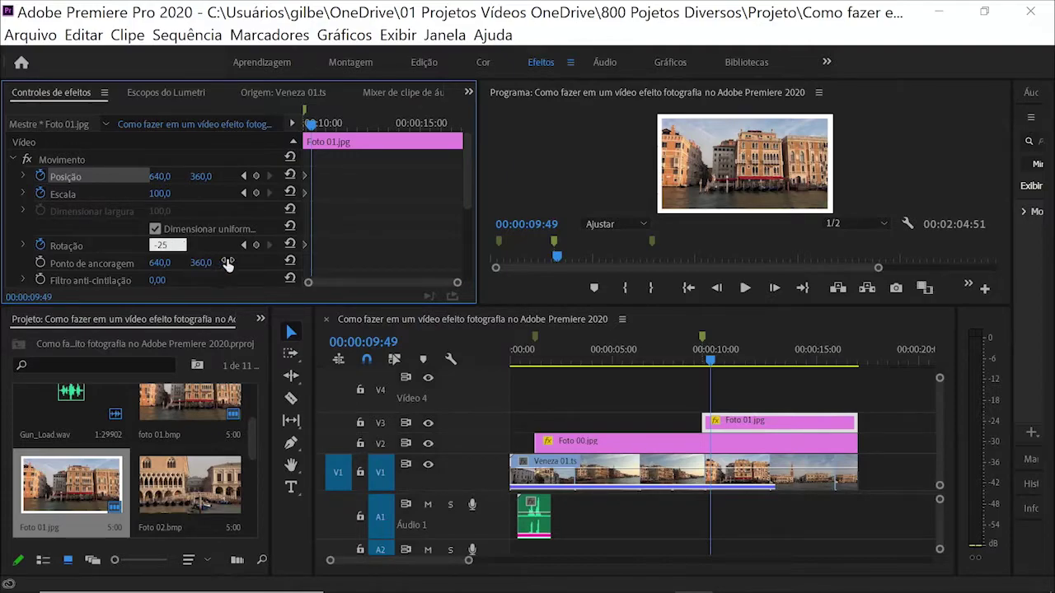
key(Return)
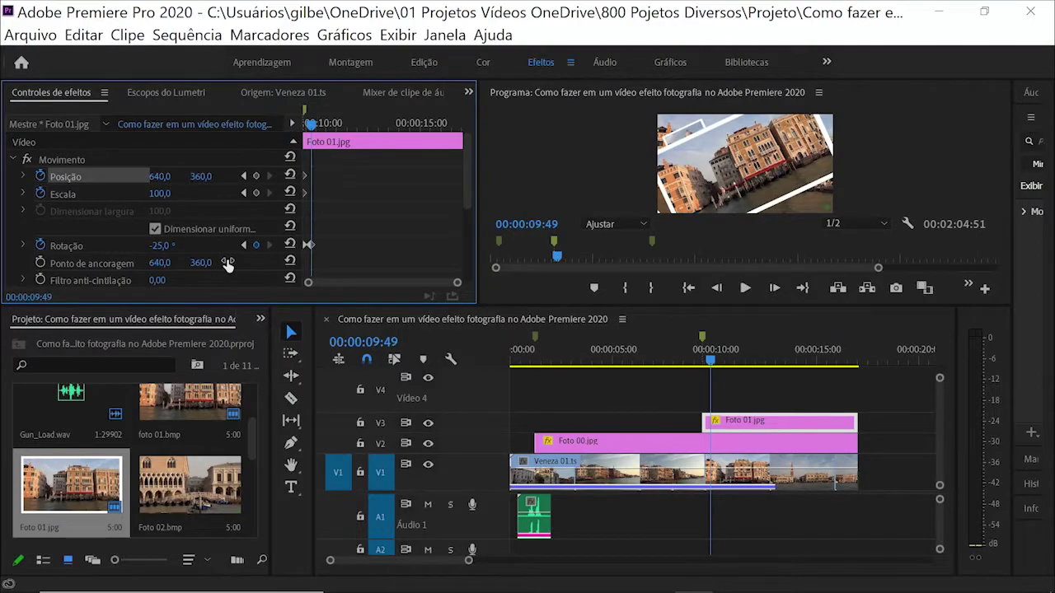
click(168, 195)
text(25)
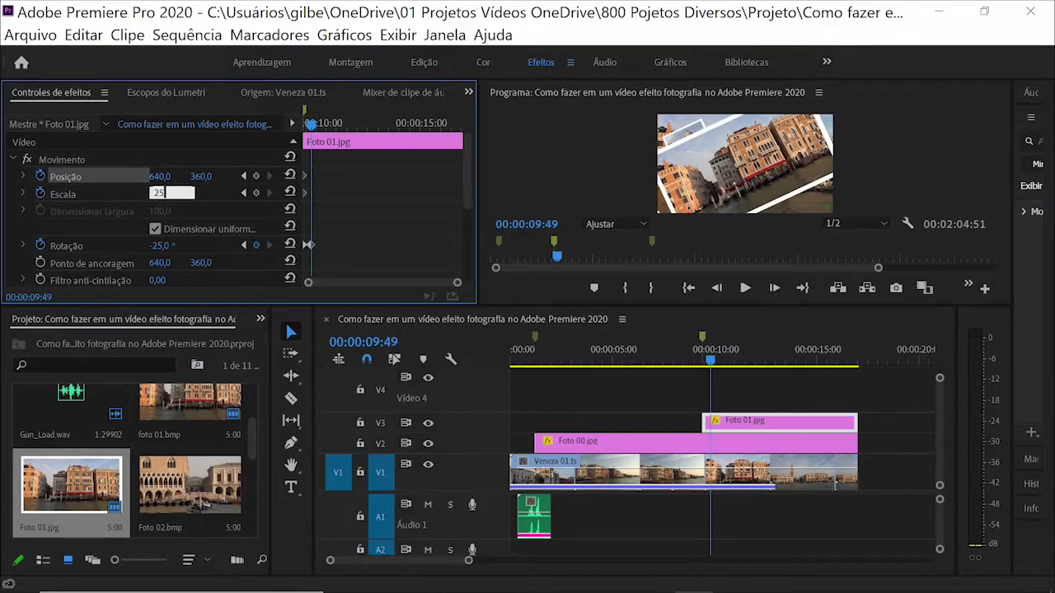
key(Return)
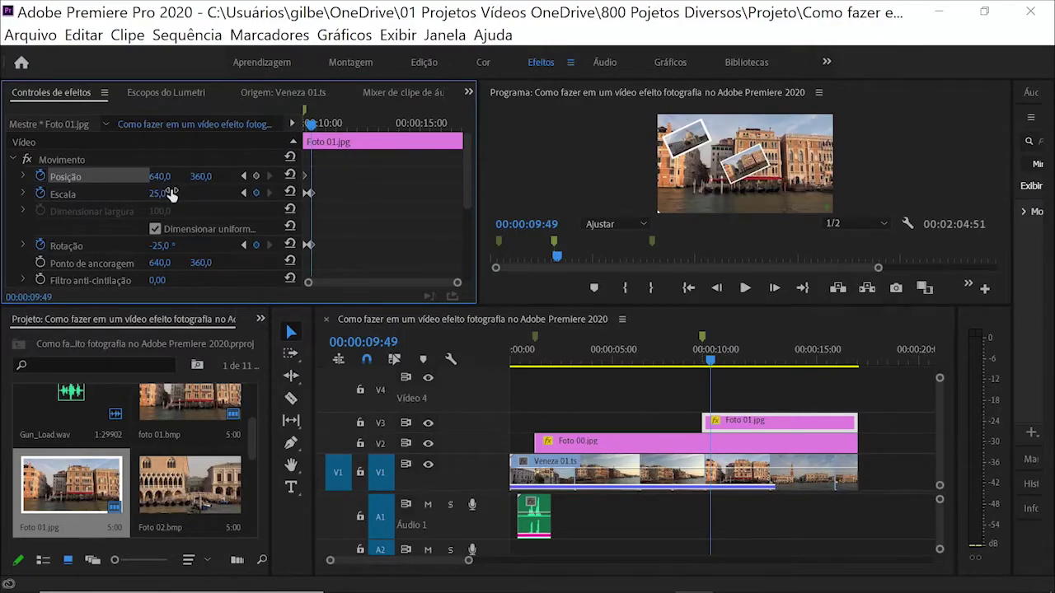
click(747, 171)
Drag Foto 01.jpg up-left to Position 404.2, 185.2, overlapping the first photo.
click(747, 171)
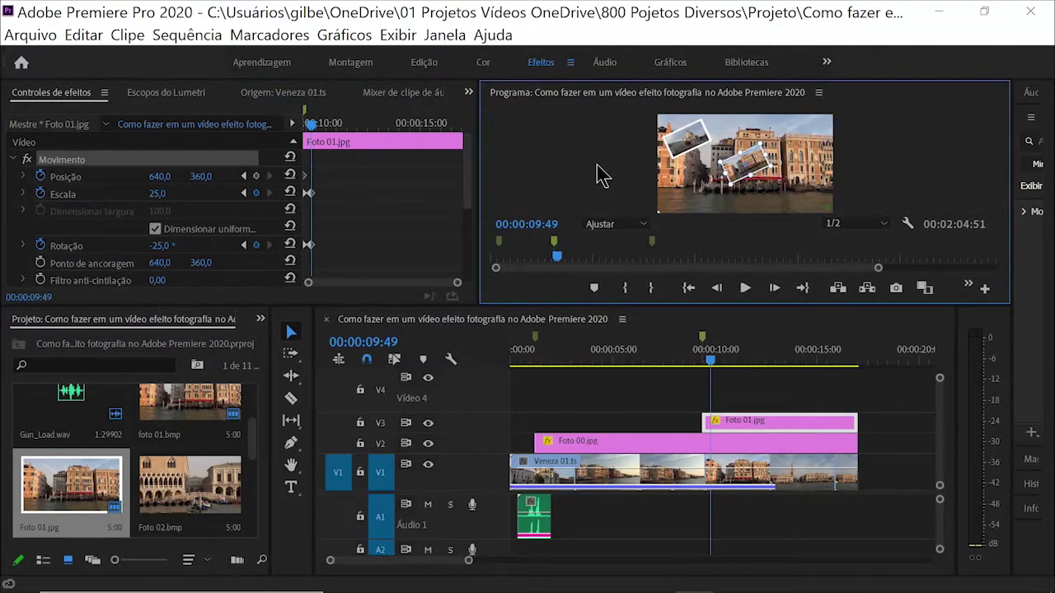
key(grave)
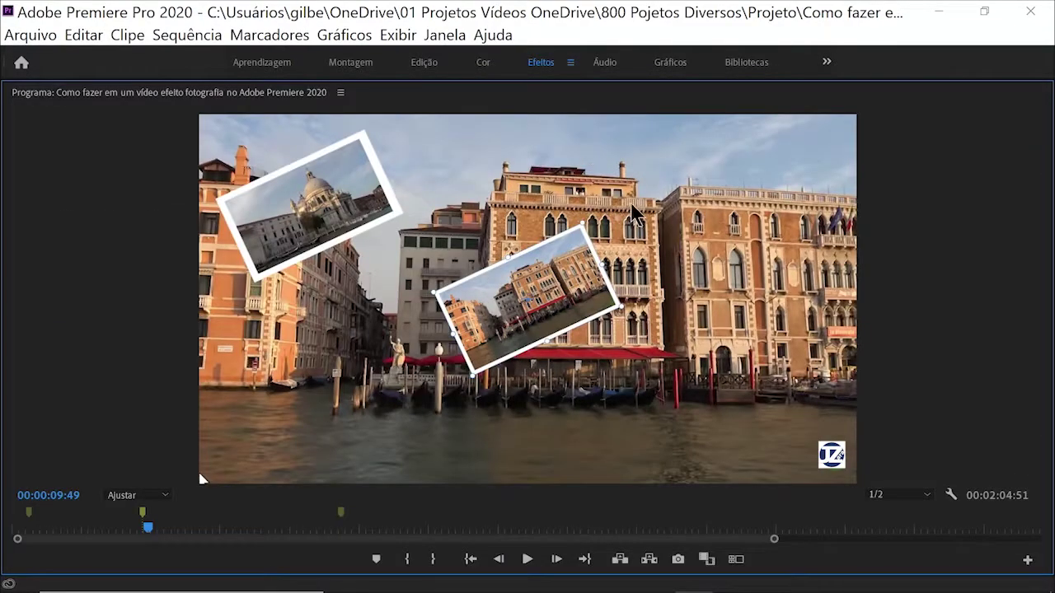
drag(564, 312, 457, 216)
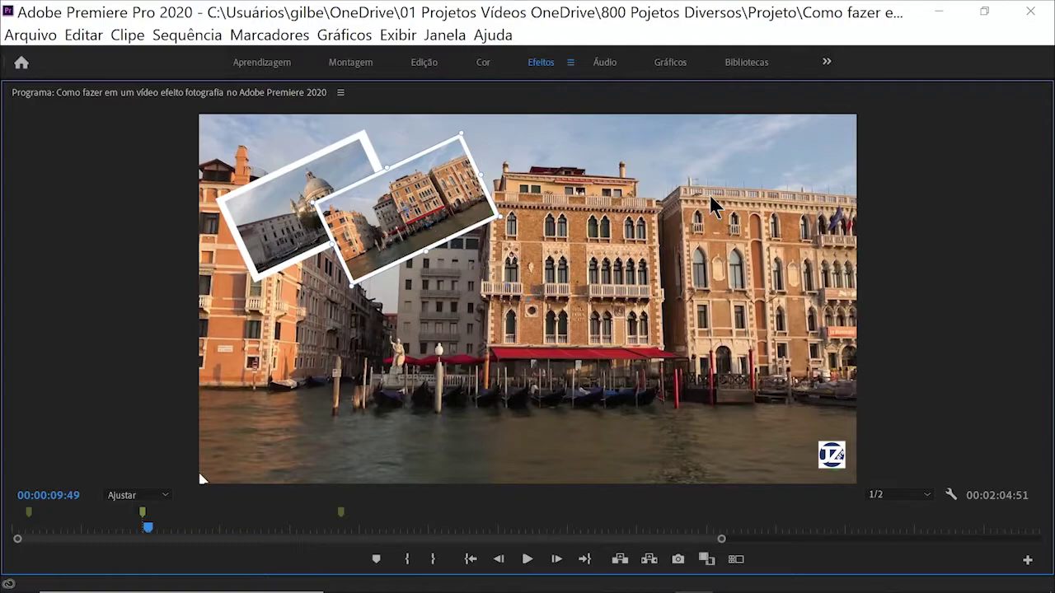
key(grave)
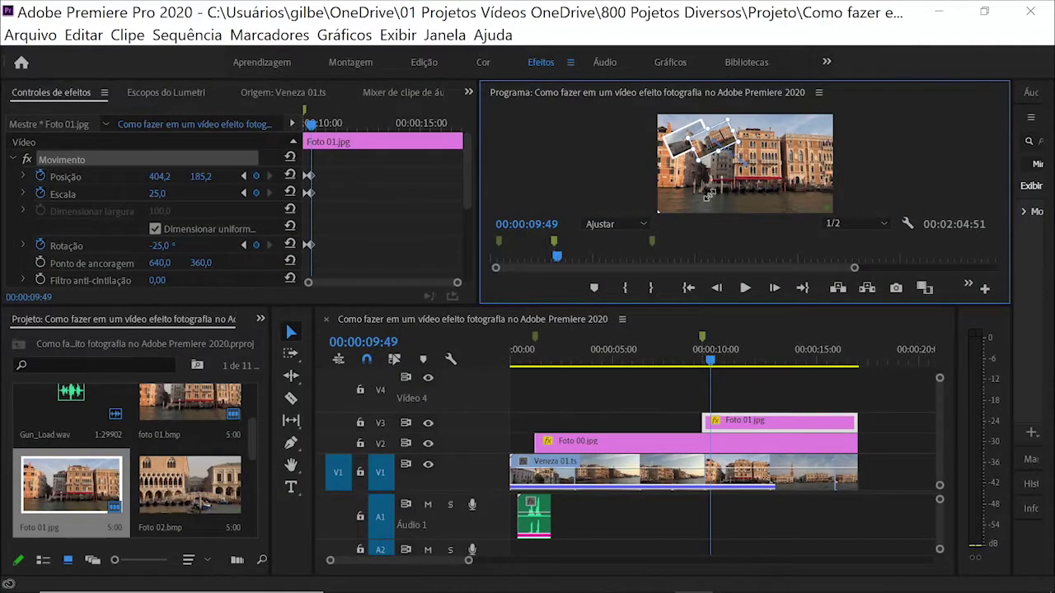
Rewind to 00:00:00:00 and play the sequence full screen.
click(616, 367)
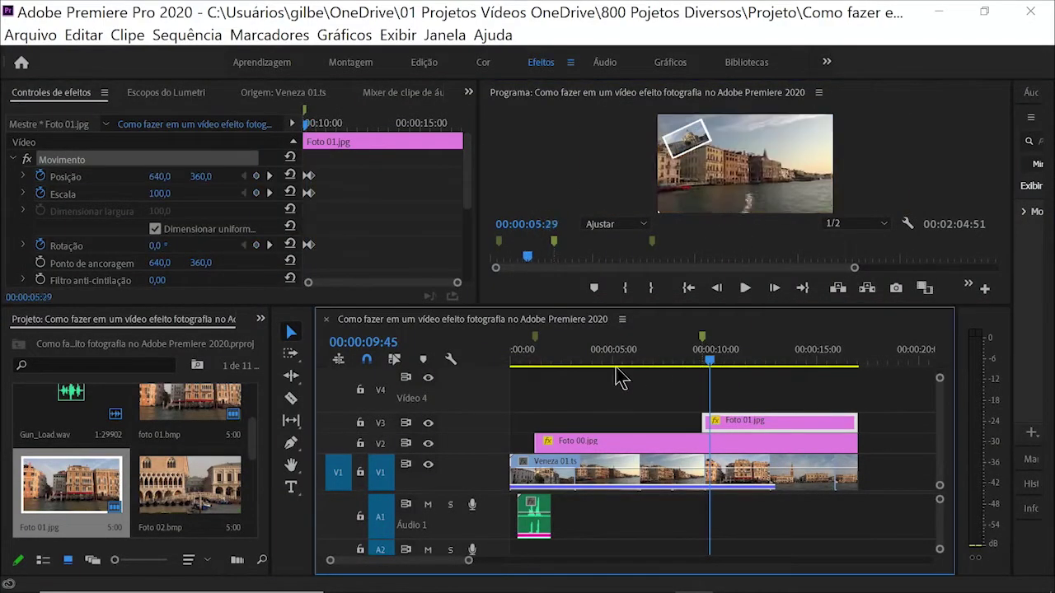
drag(616, 379, 466, 377)
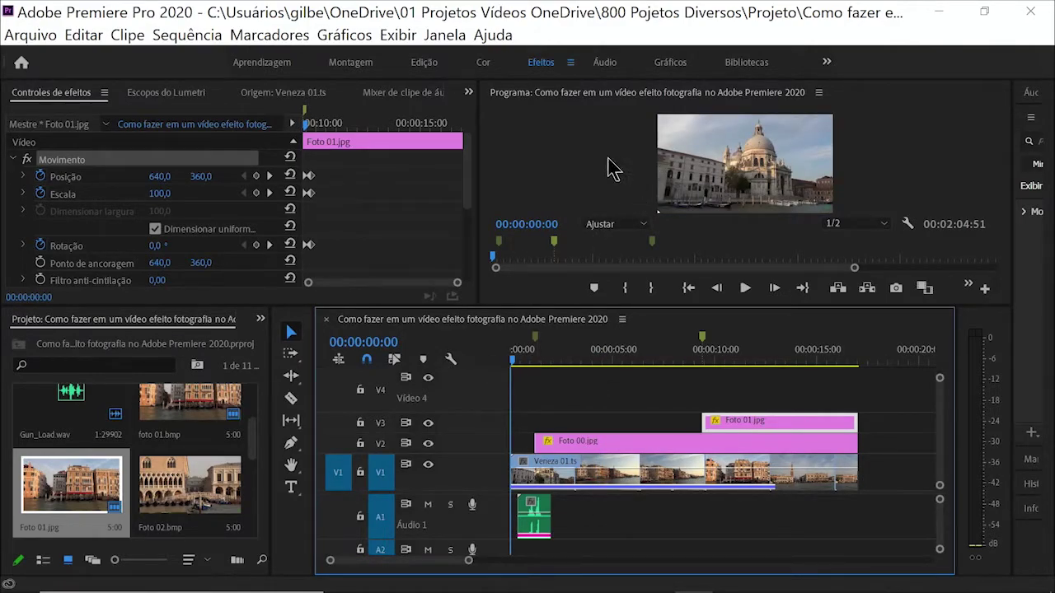
click(609, 166)
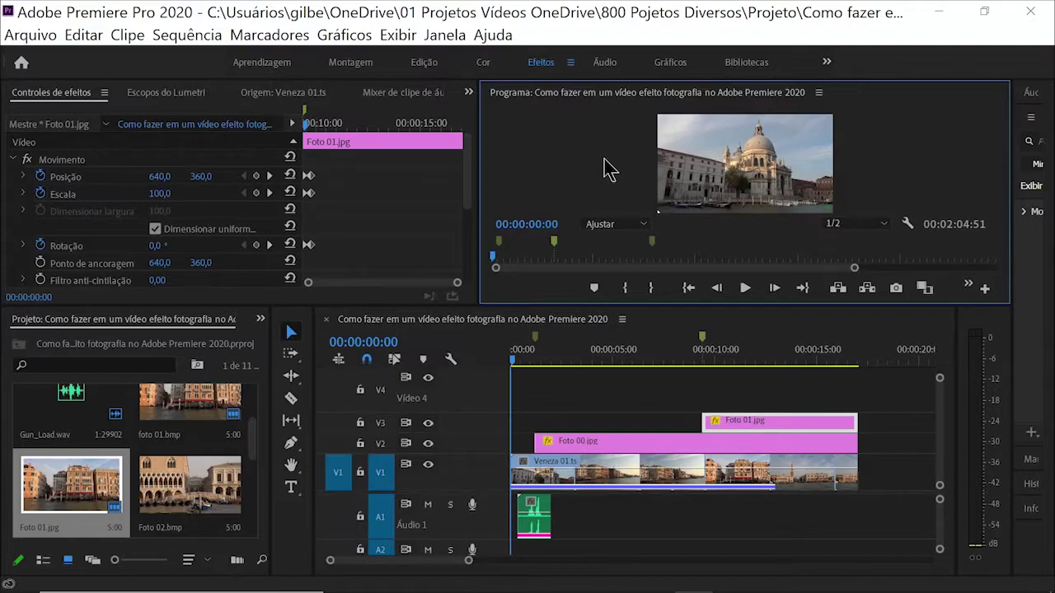
key(ctrl+grave)
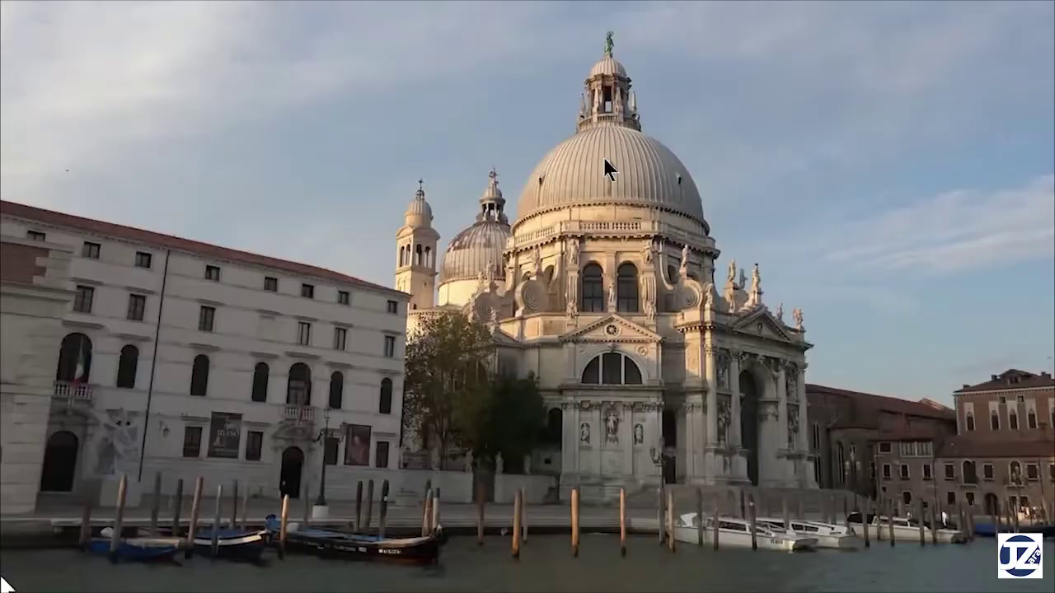
key(space)
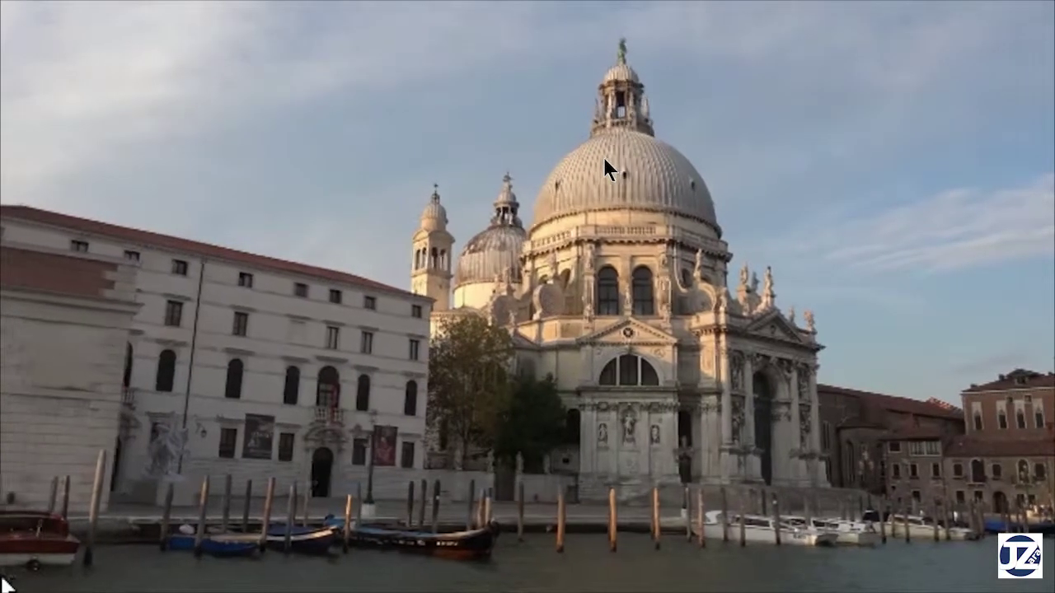